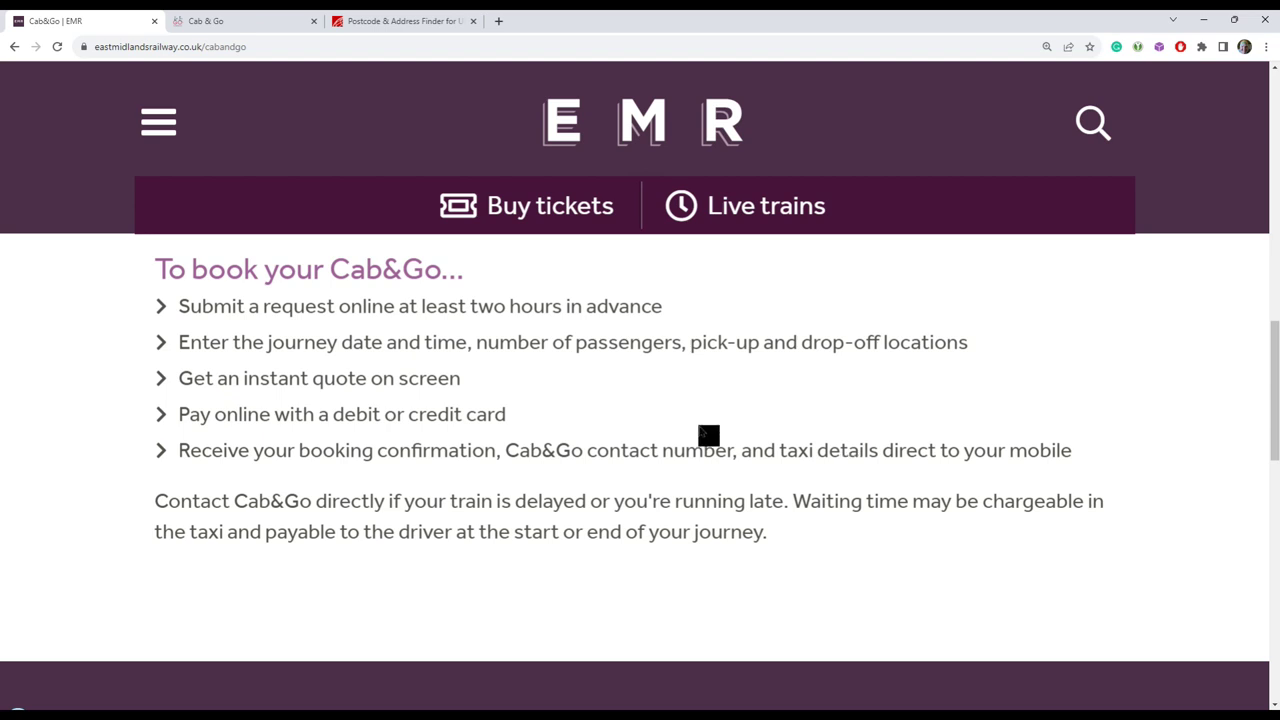
Step: Open the Cab&Go quote form and choose Leeds as the pick-up station for a trip from a station
click(246, 22)
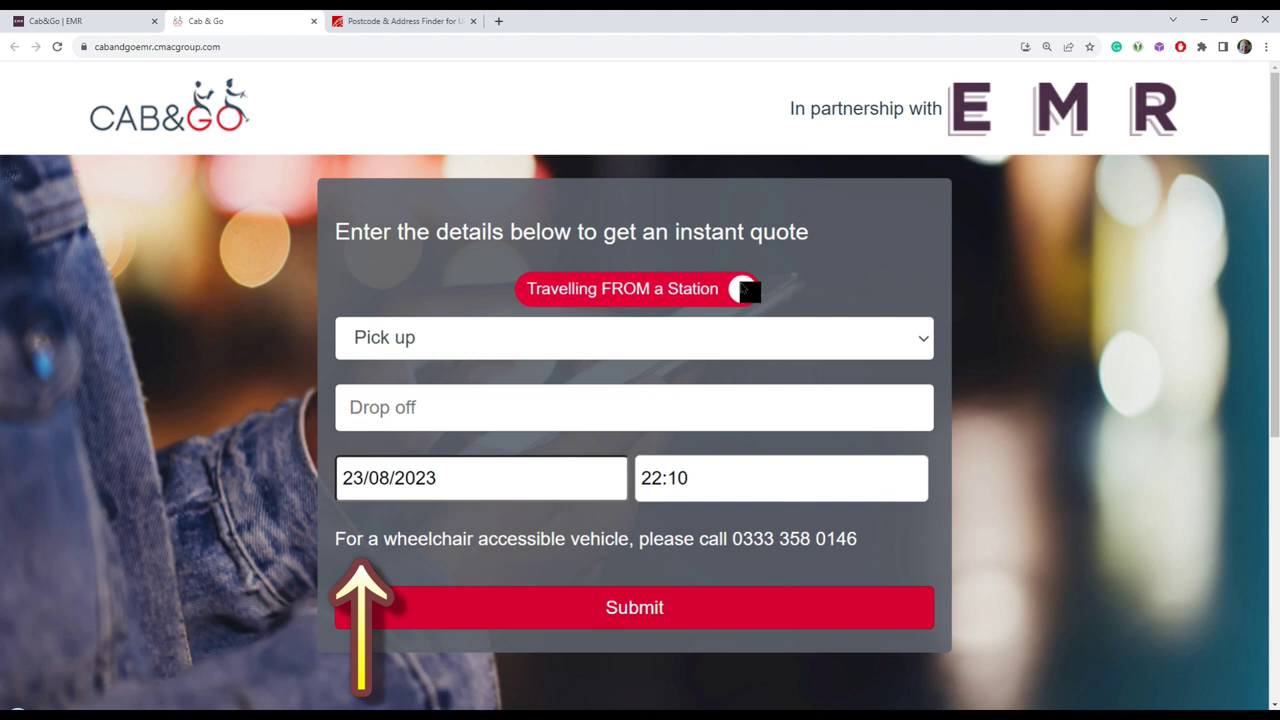
click(727, 342)
scroll(731, 517, down, 8)
scroll(729, 517, up, 2)
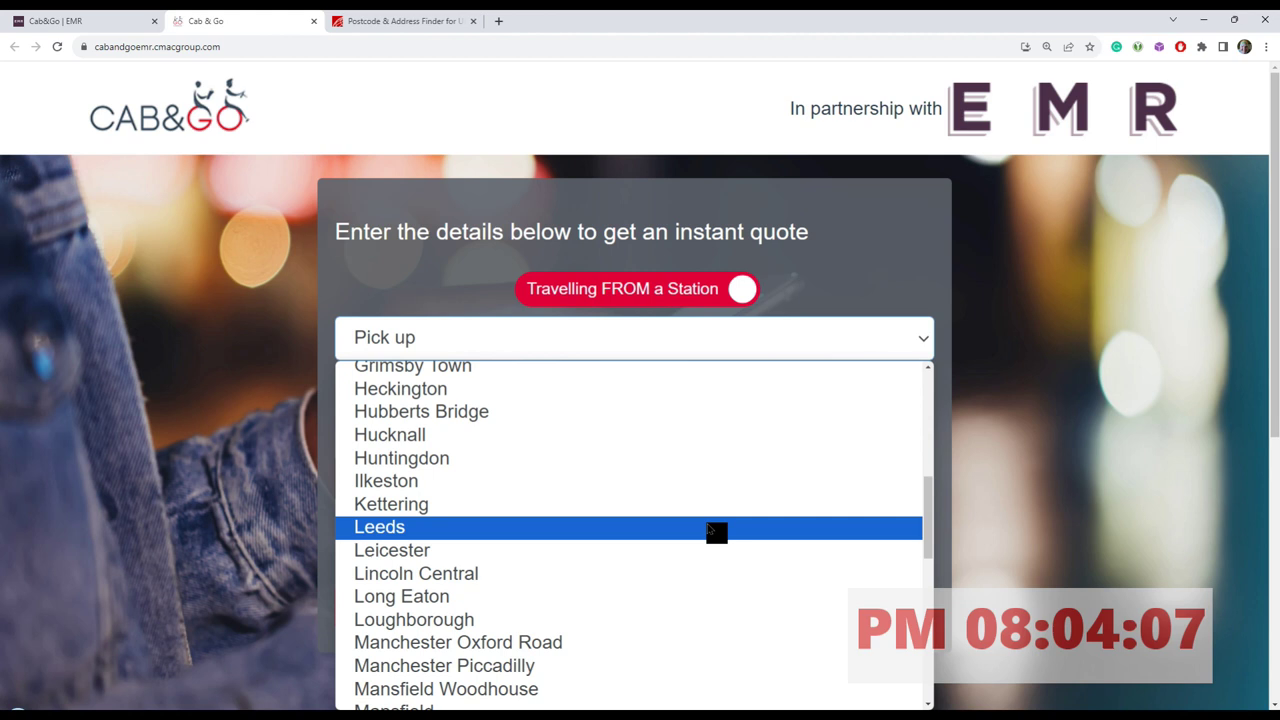
click(712, 527)
Step: Enter the passenger's drop-off address from the suggestions and submit the Leeds trip for an instant quote
click(518, 421)
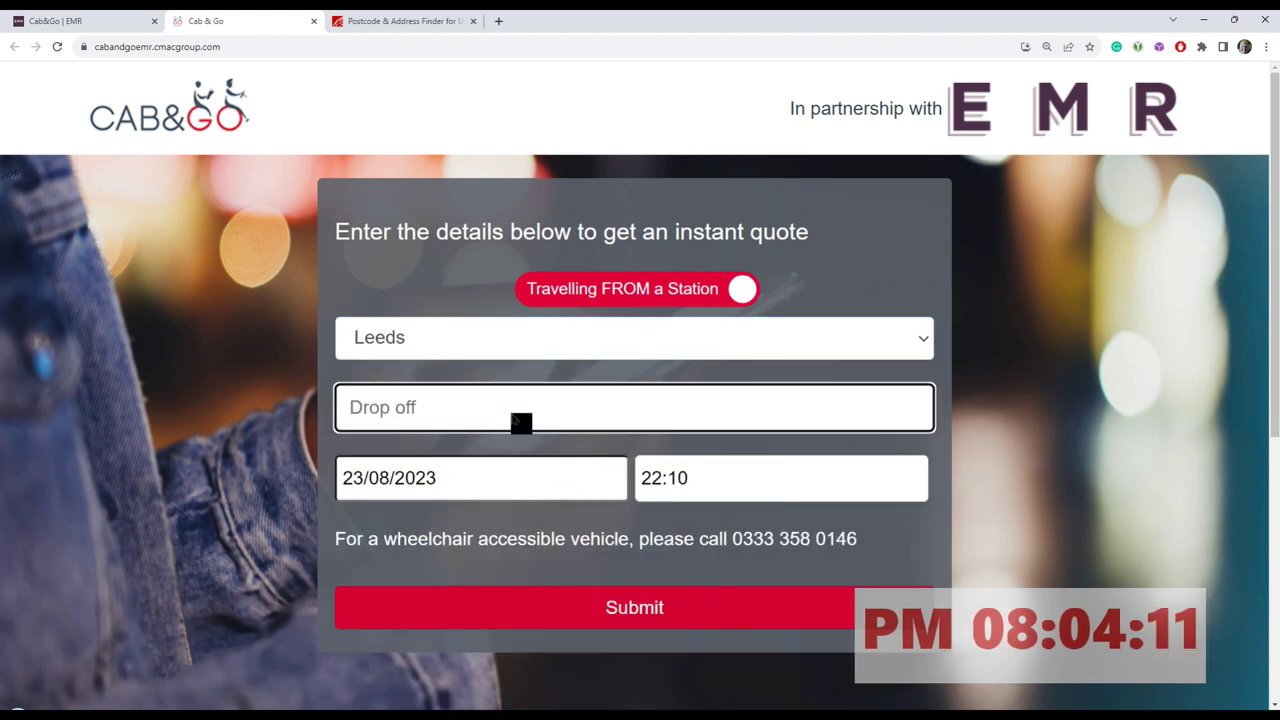
key(ctrl+v)
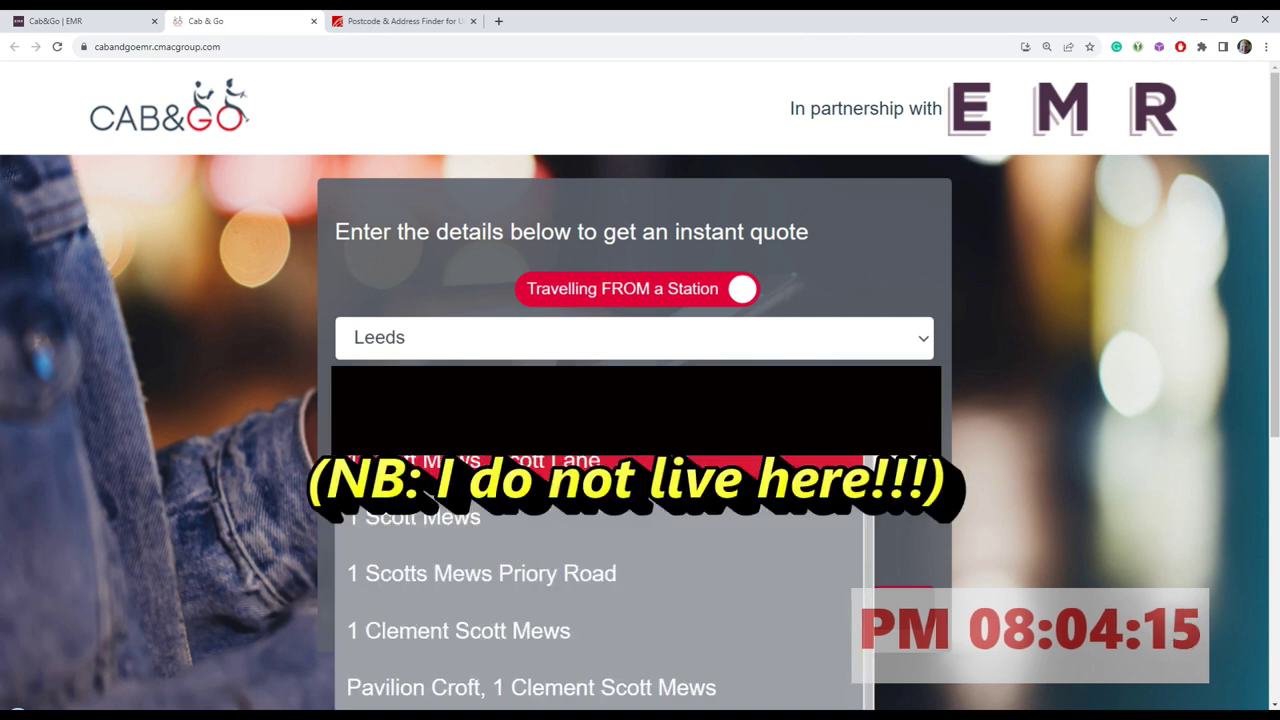
click(432, 470)
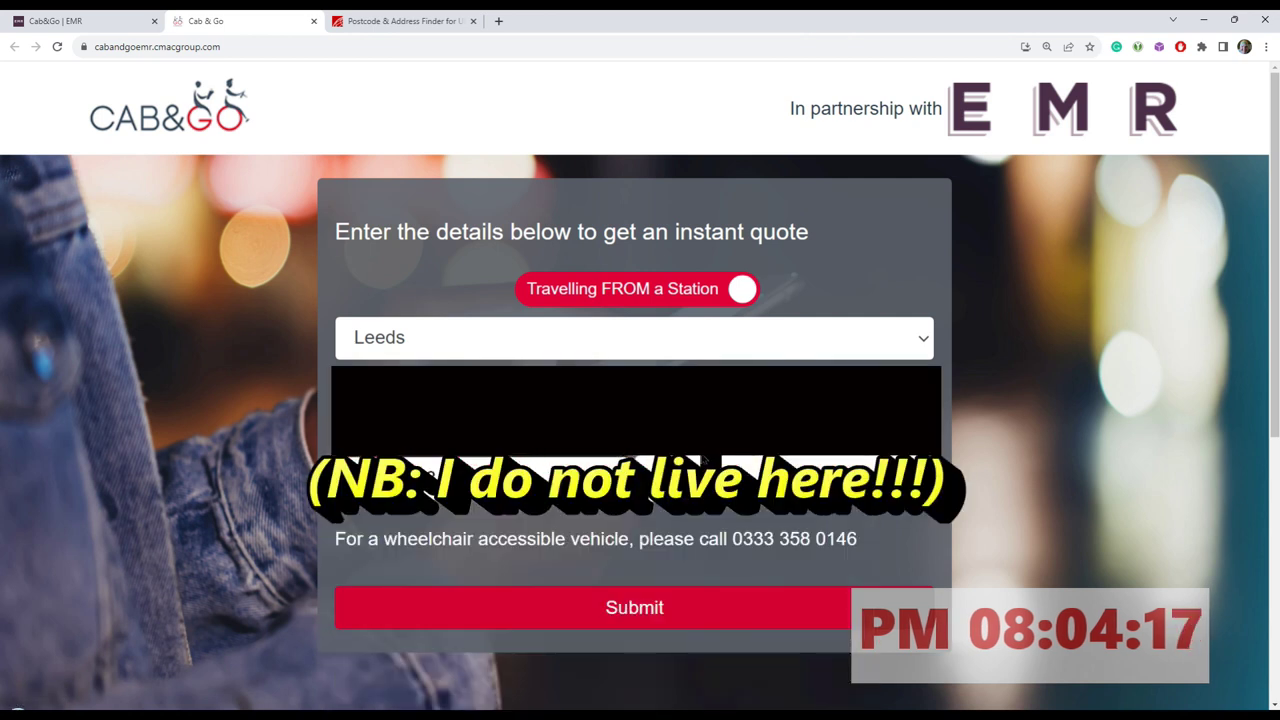
click(654, 608)
scroll(692, 392, down, 2)
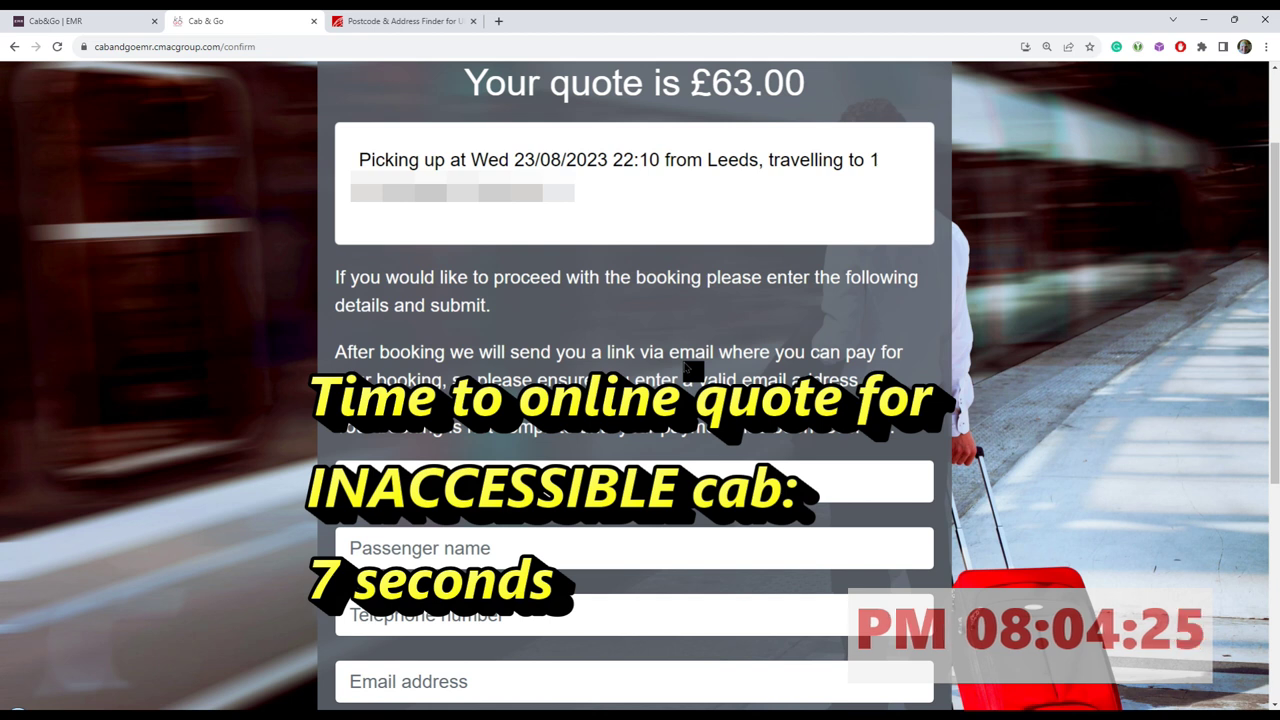
scroll(440, 375, up, 2)
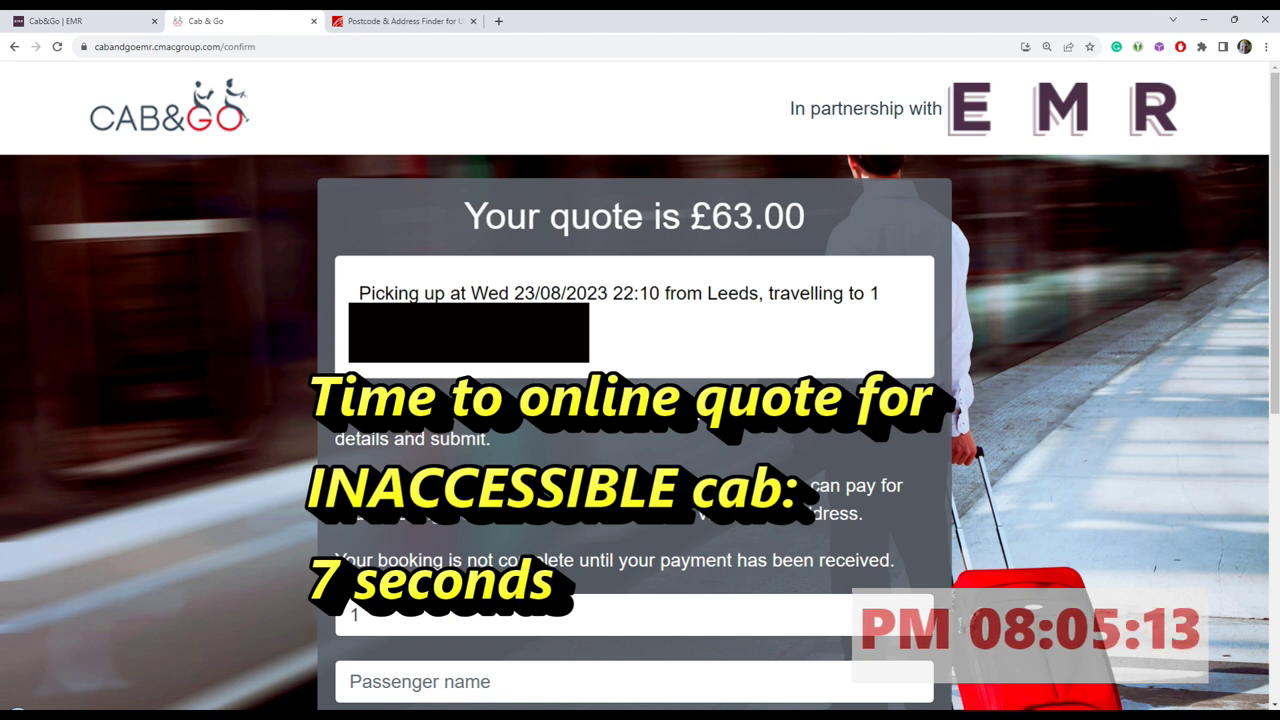
click(405, 20)
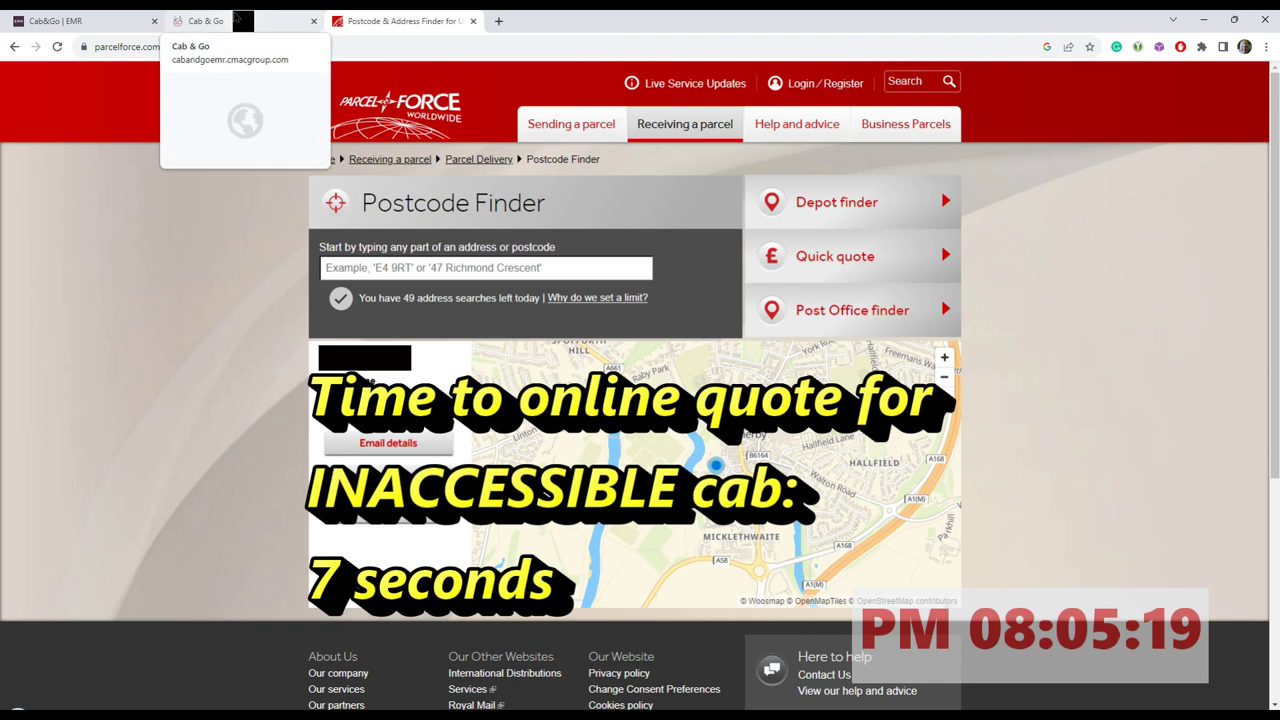
click(237, 20)
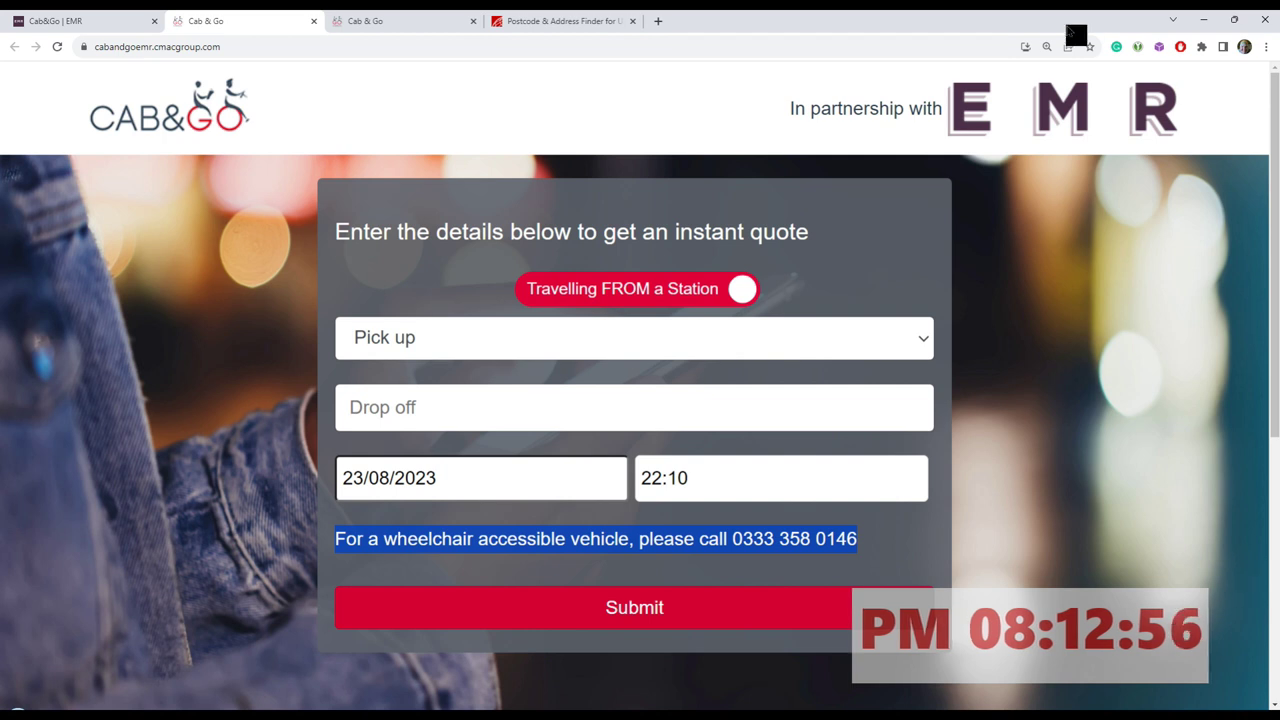
click(405, 20)
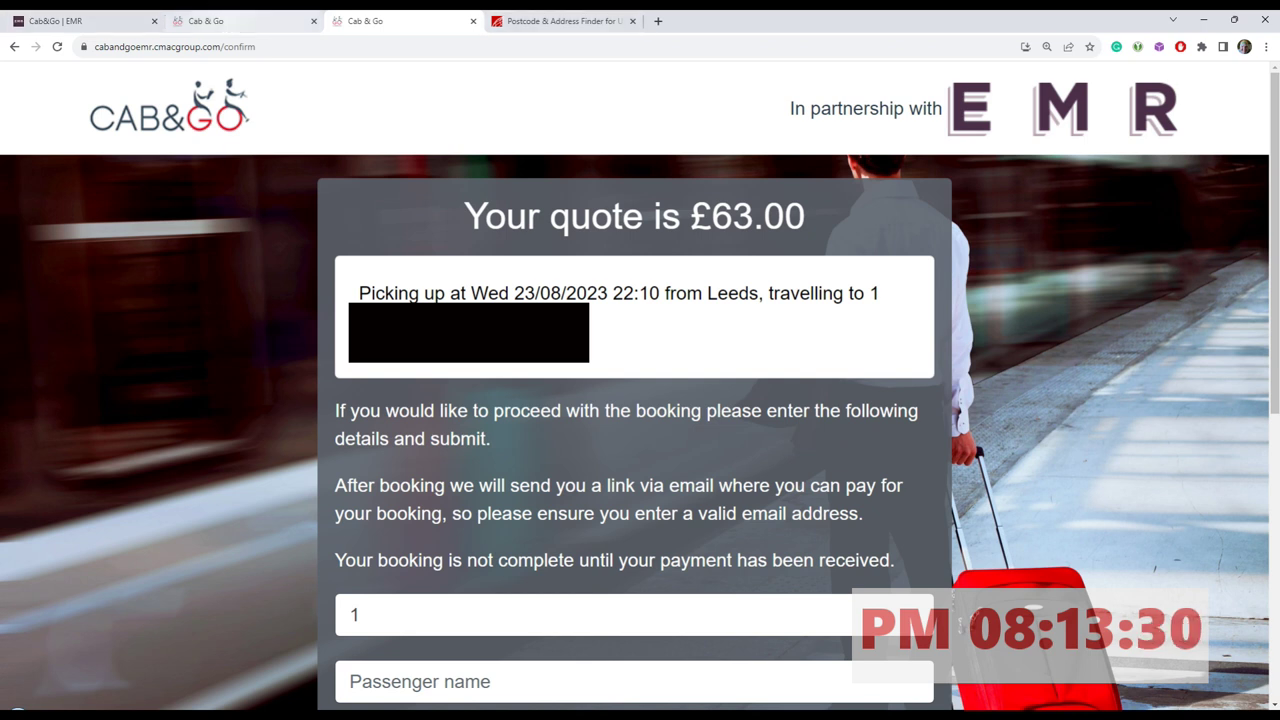
Step: Return to the blank Cab&Go quote form and choose East Midlands Parkway as the pick-up station
key(ctrl+shift+Tab)
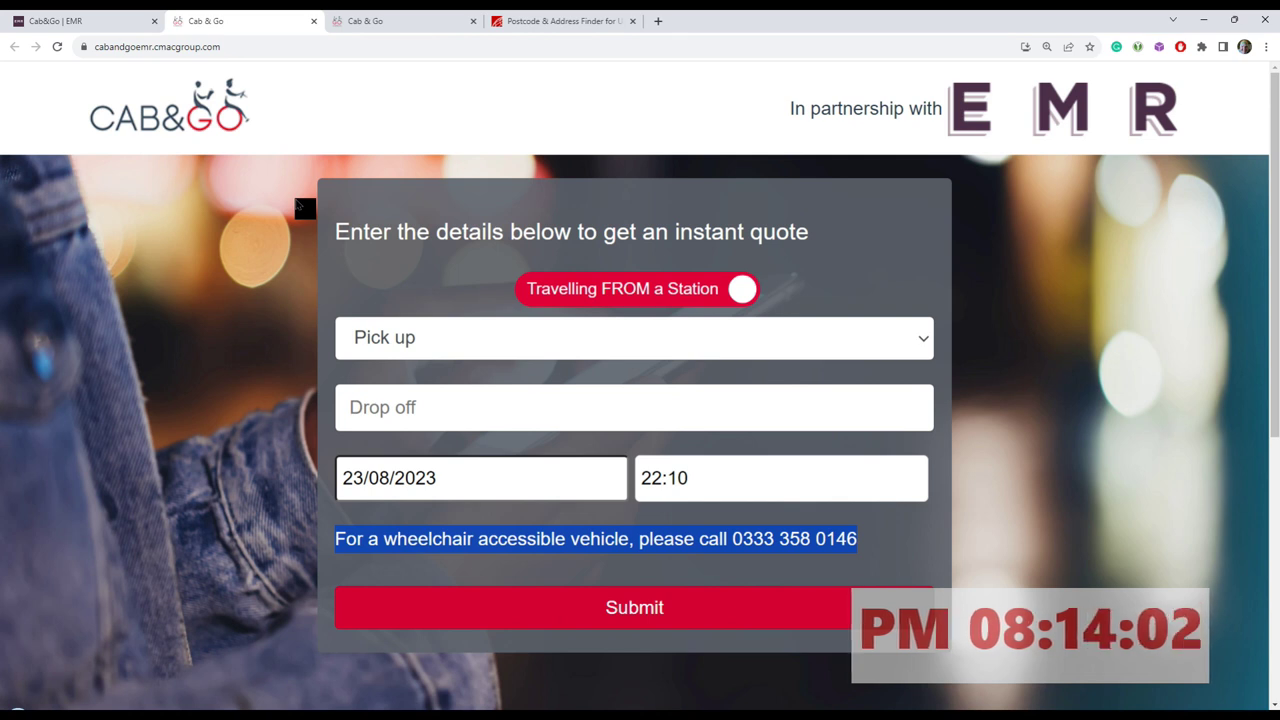
click(617, 338)
scroll(706, 477, down, 15)
scroll(706, 480, up, 10)
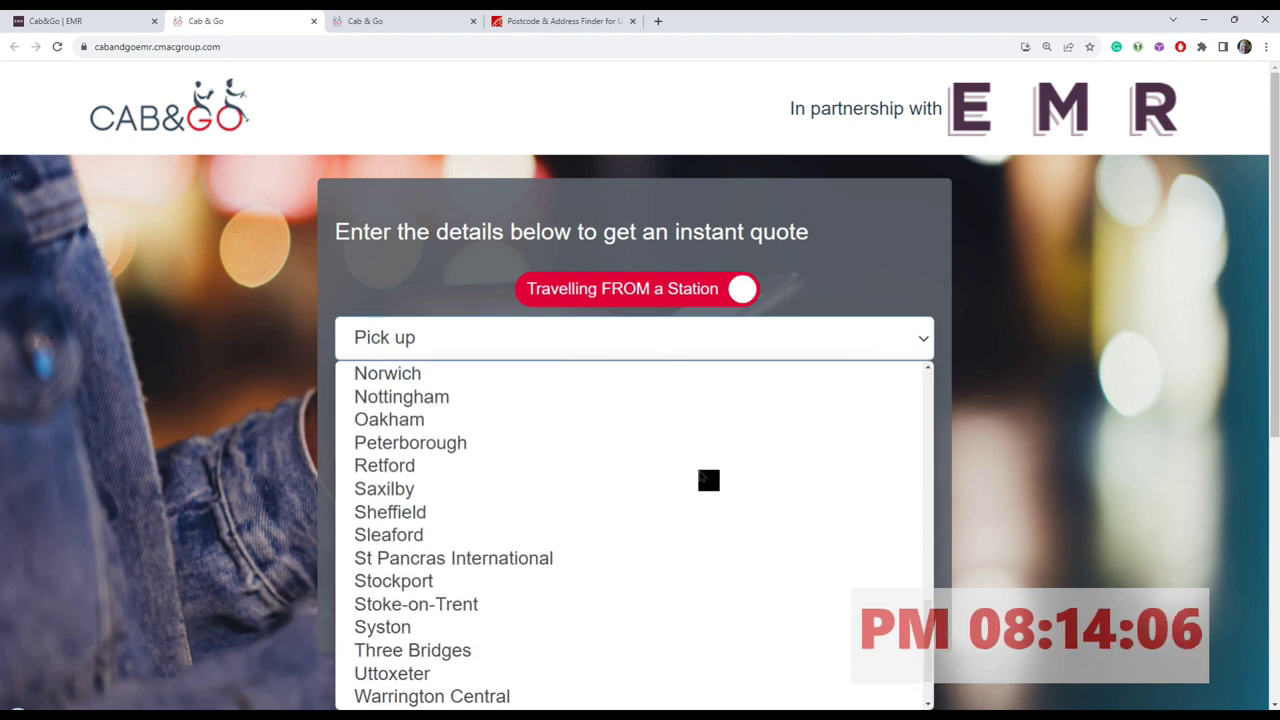
scroll(700, 475, down, 5)
scroll(689, 461, up, 2)
scroll(689, 461, up, 3)
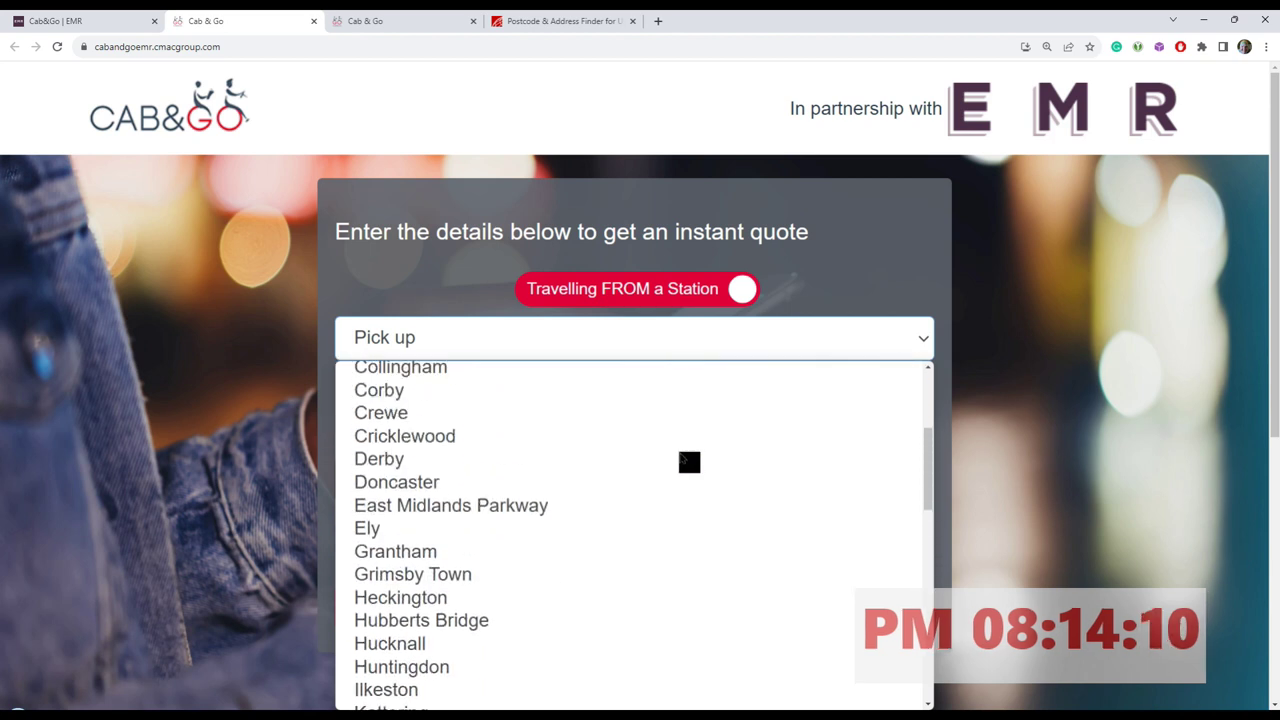
click(666, 514)
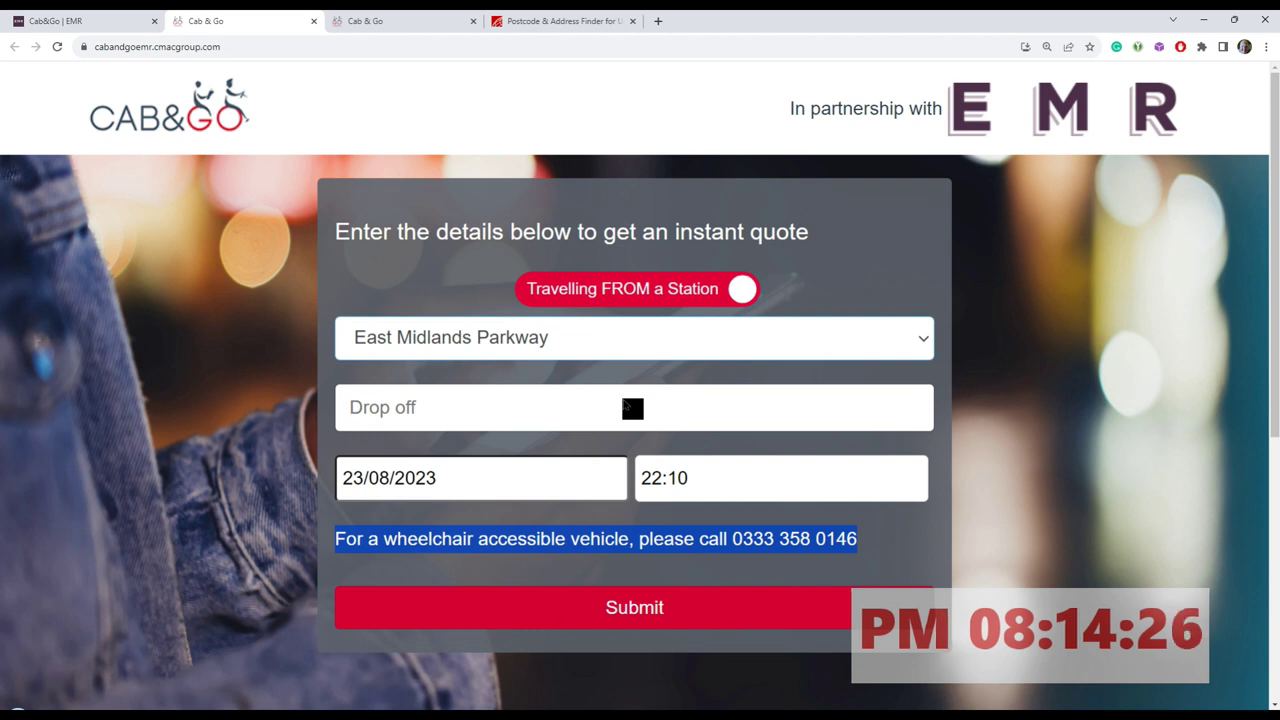
Step: Fill in the drop-off address and submit the East Midlands Parkway trip for an instant quote
click(576, 432)
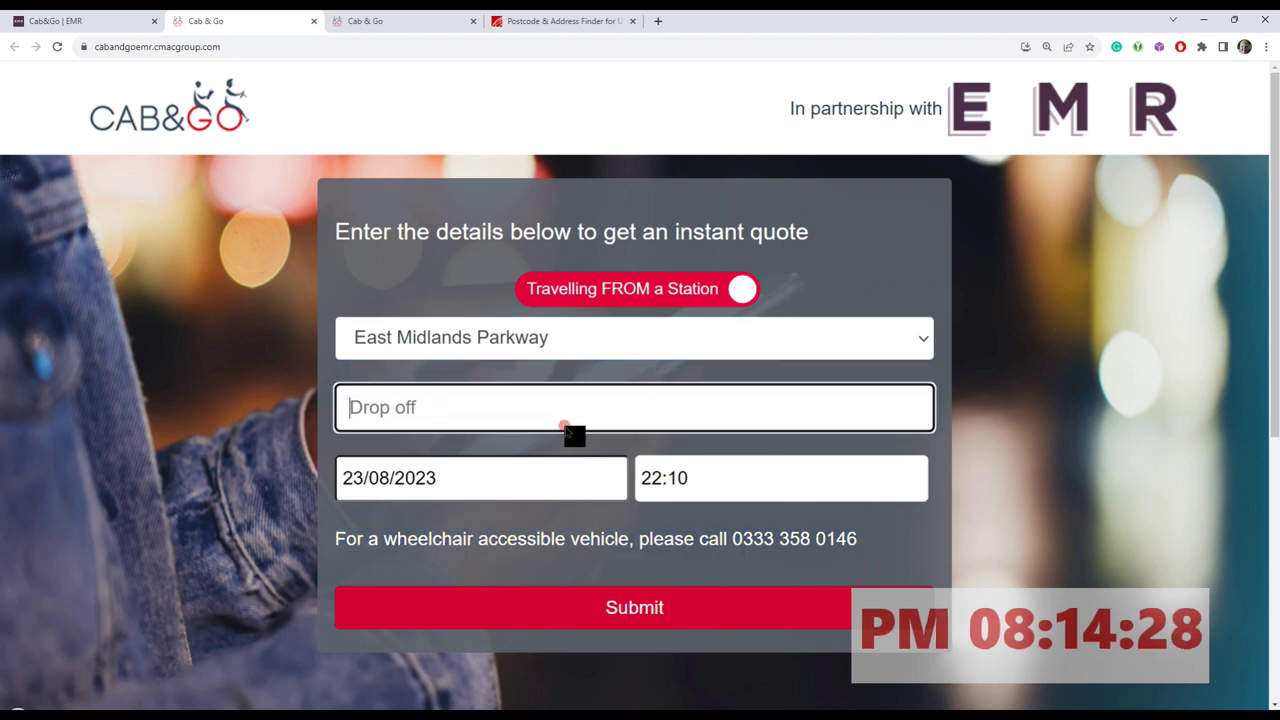
key(ctrl+v)
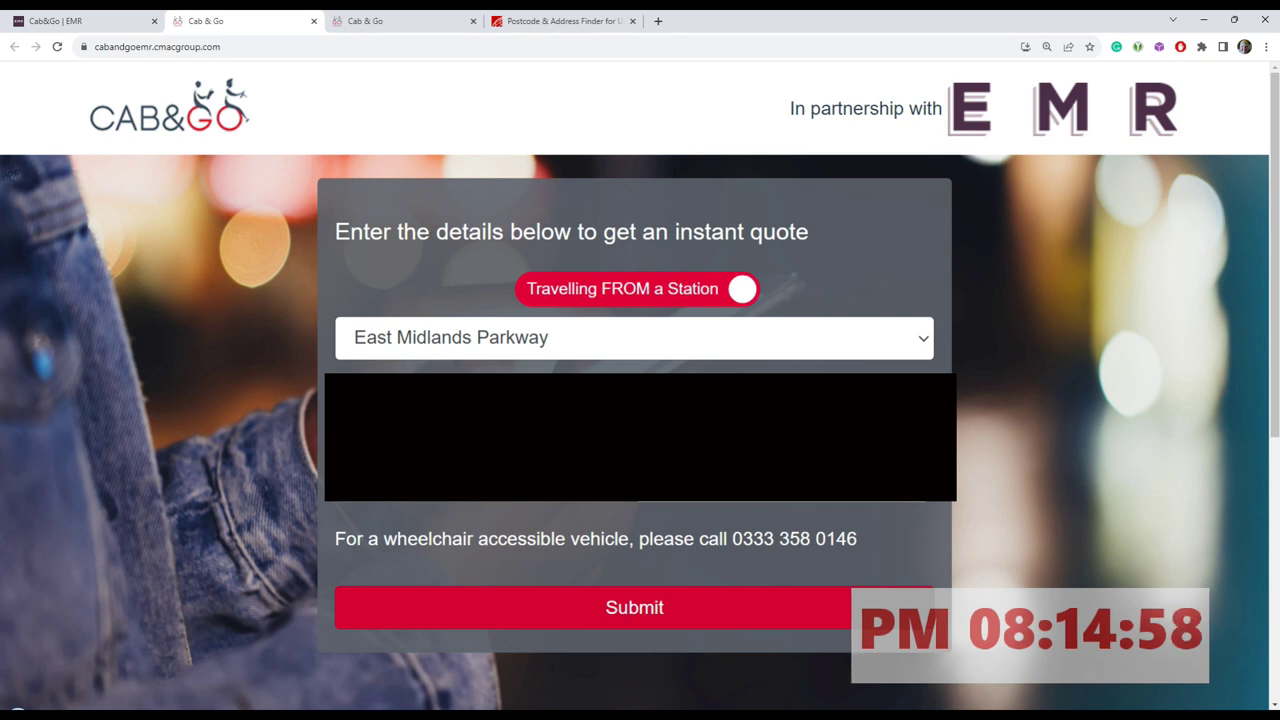
click(676, 606)
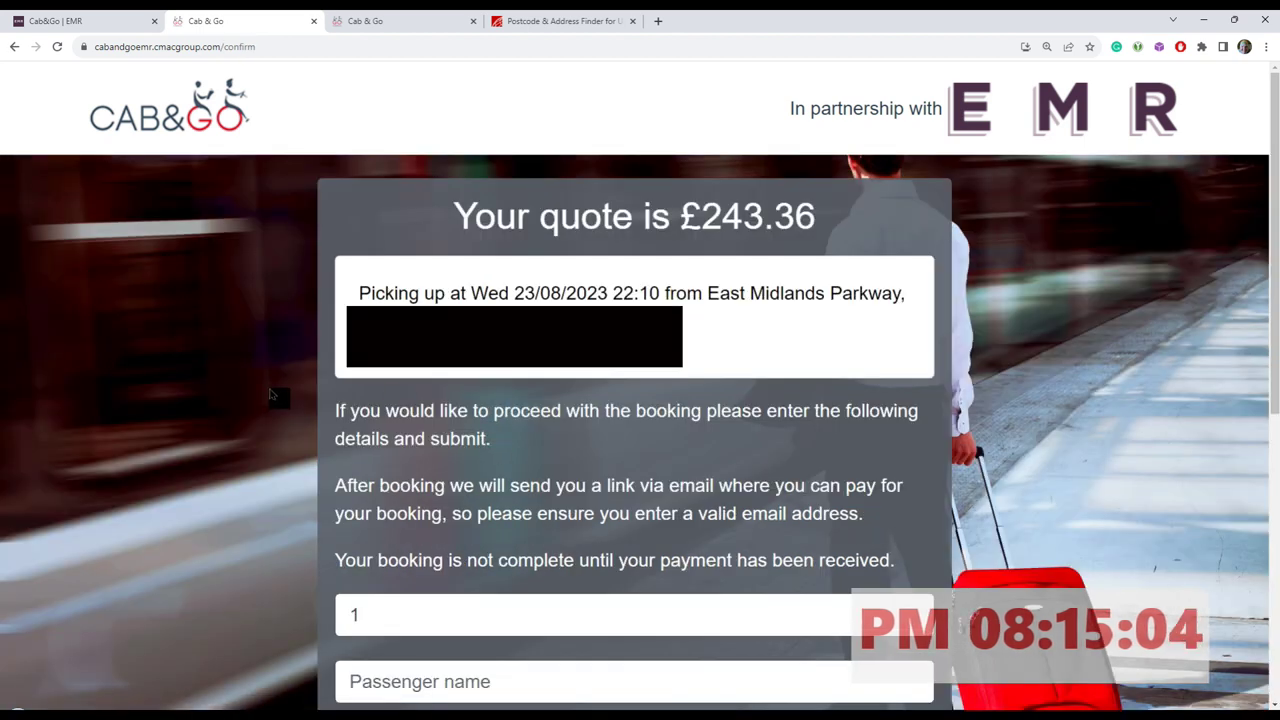
Step: Go back from the East Midlands Parkway quote to the form and choose Leeds as the pick-up station
click(14, 46)
click(601, 346)
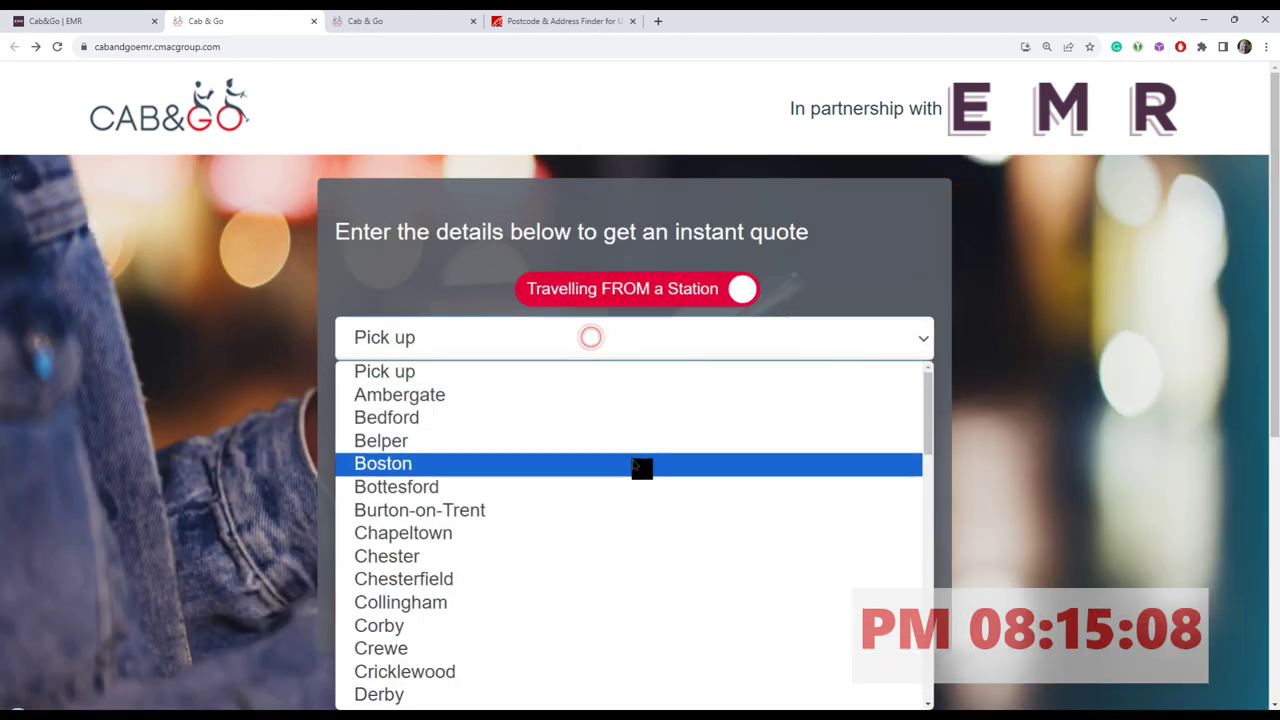
scroll(641, 470, down, 8)
scroll(641, 470, down, 2)
scroll(600, 450, up, 5)
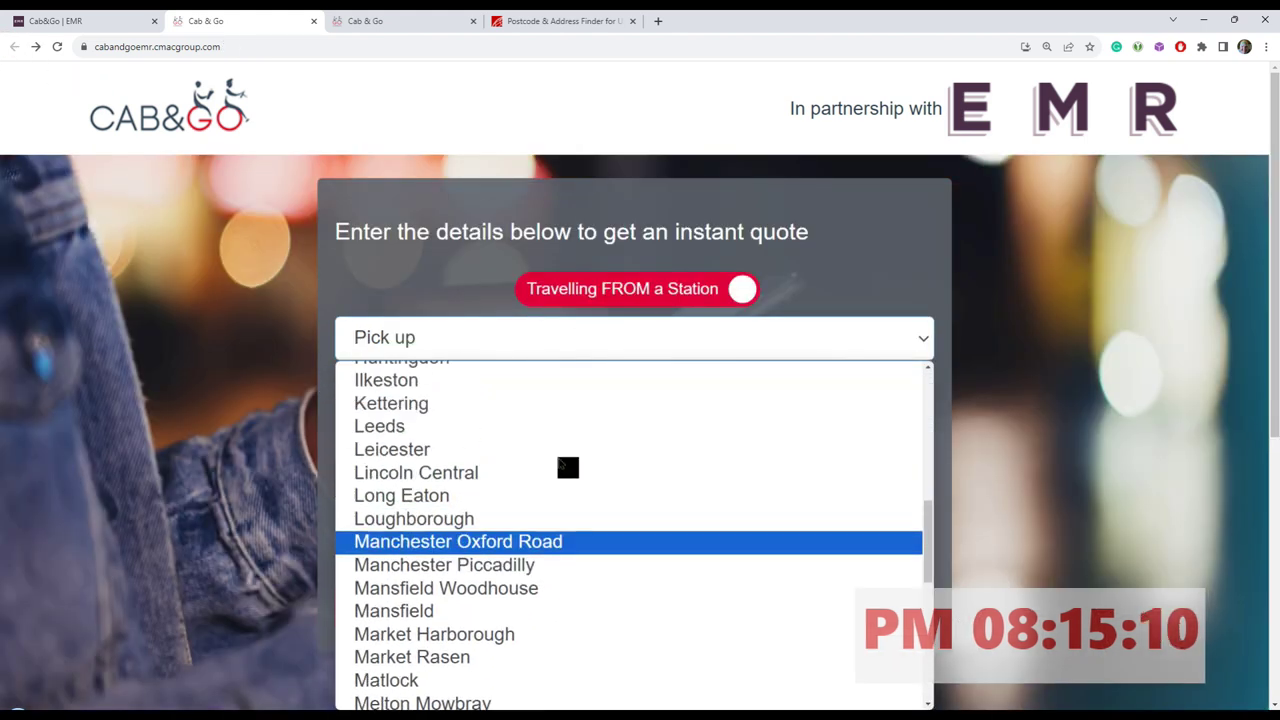
click(541, 528)
Step: Enter the drop-off address, pick a suggested match and request a new quote for the Leeds trip
click(458, 390)
text(1)
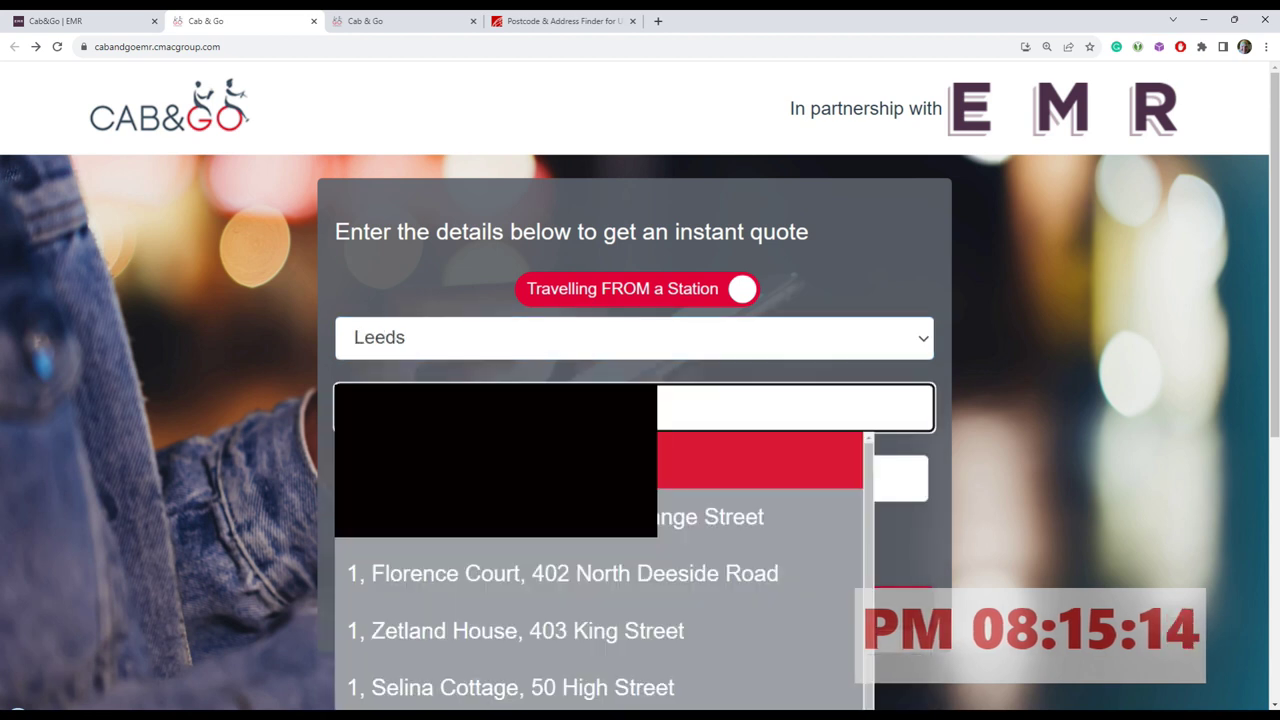
click(560, 517)
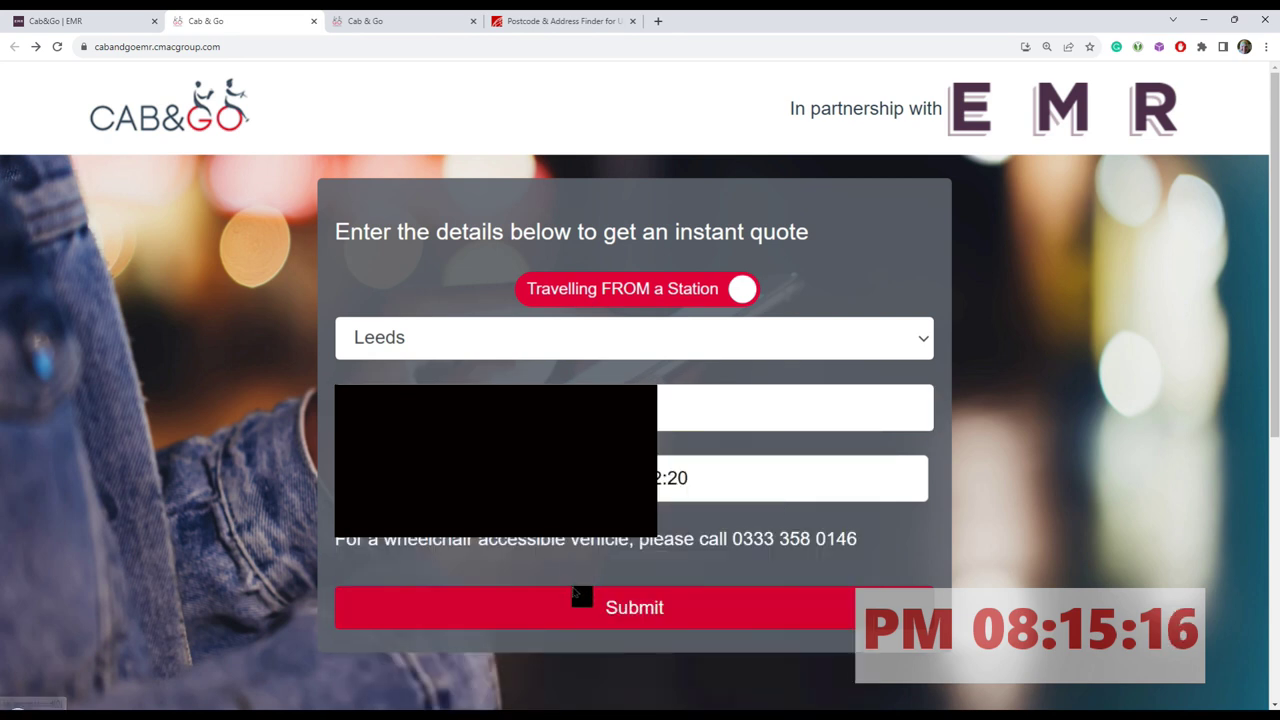
click(578, 612)
Step: Review the new Leeds quote and the passenger details required for booking, and return to the quote form
scroll(993, 510, down, 1)
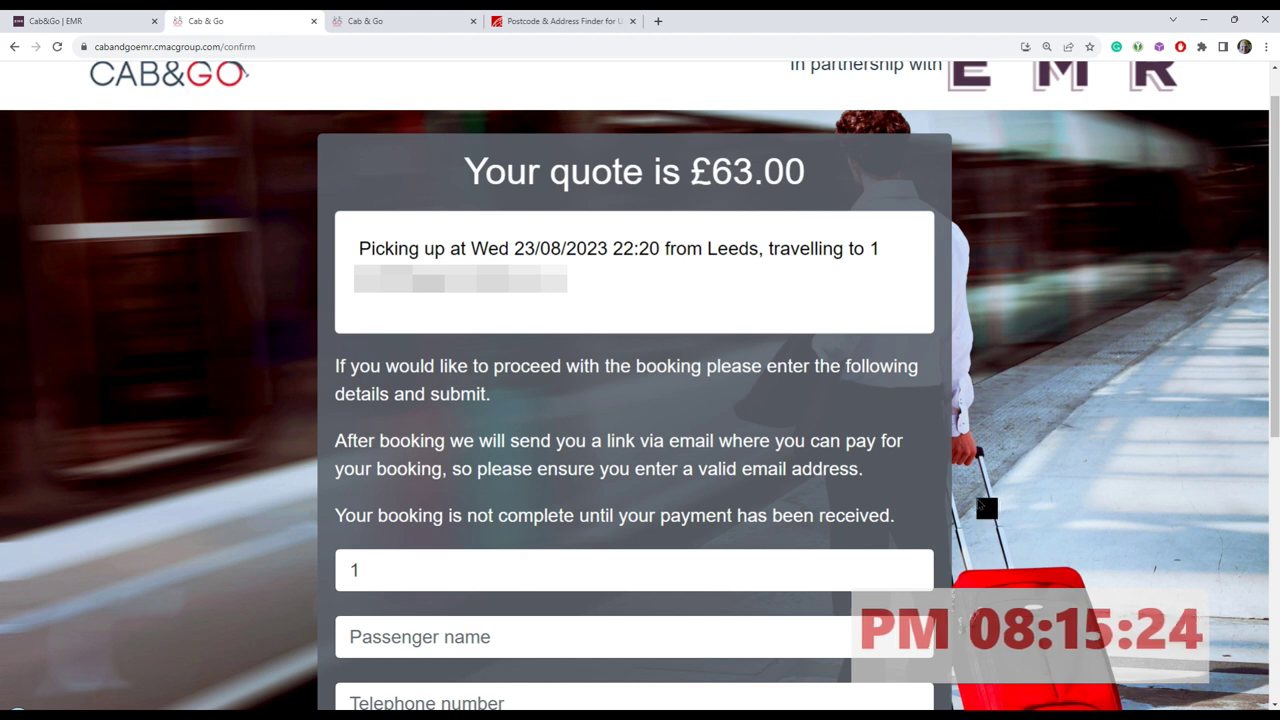
scroll(1020, 415, down, 3)
scroll(1018, 410, up, 4)
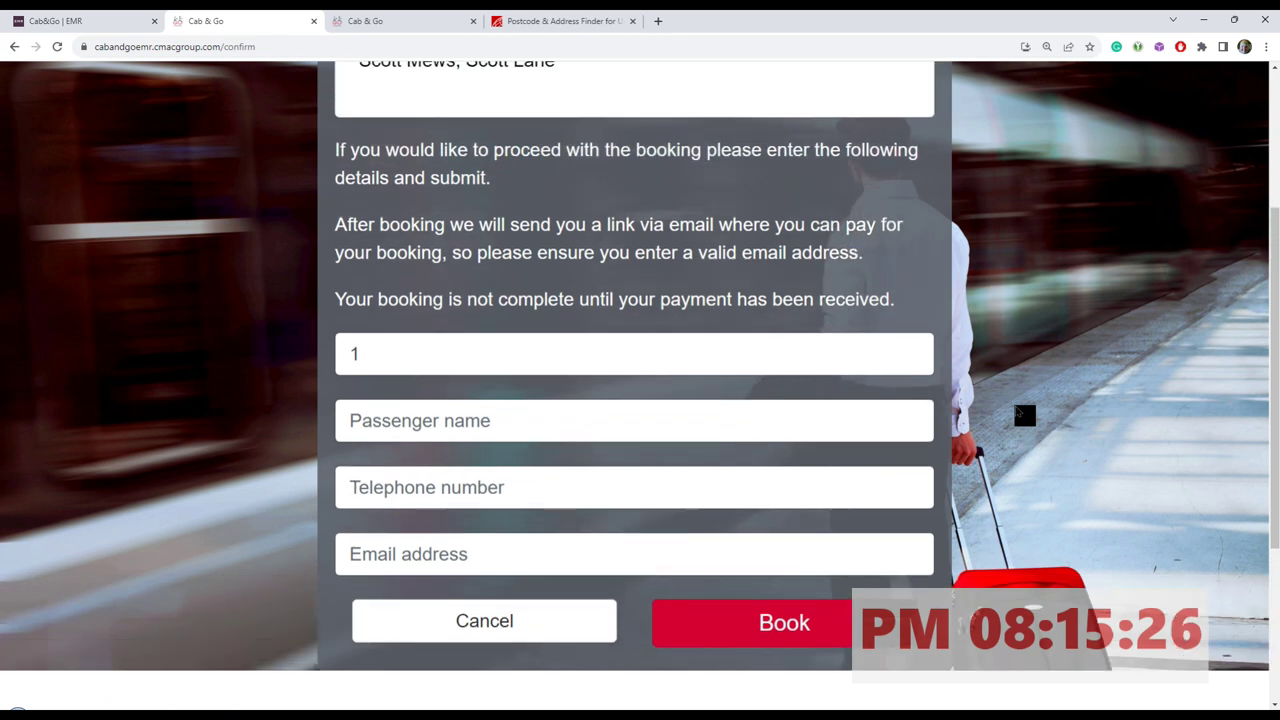
scroll(1020, 415, down, 2)
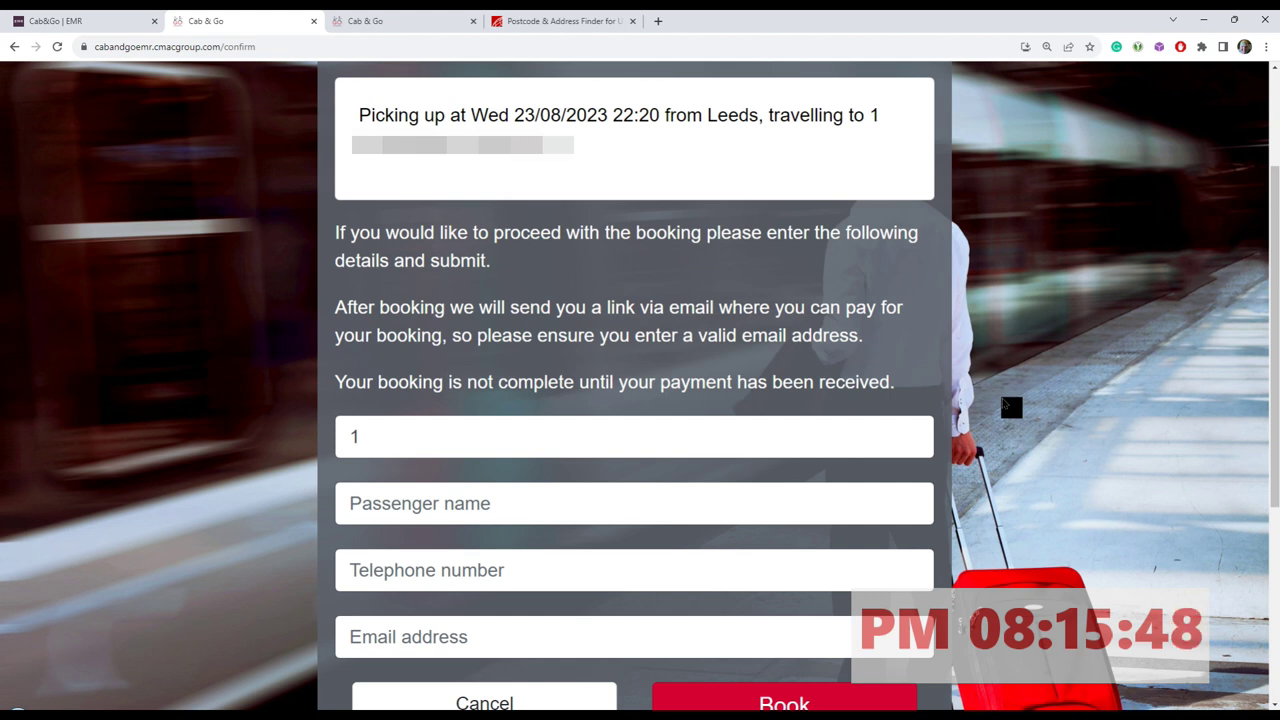
scroll(1011, 406, up, 2)
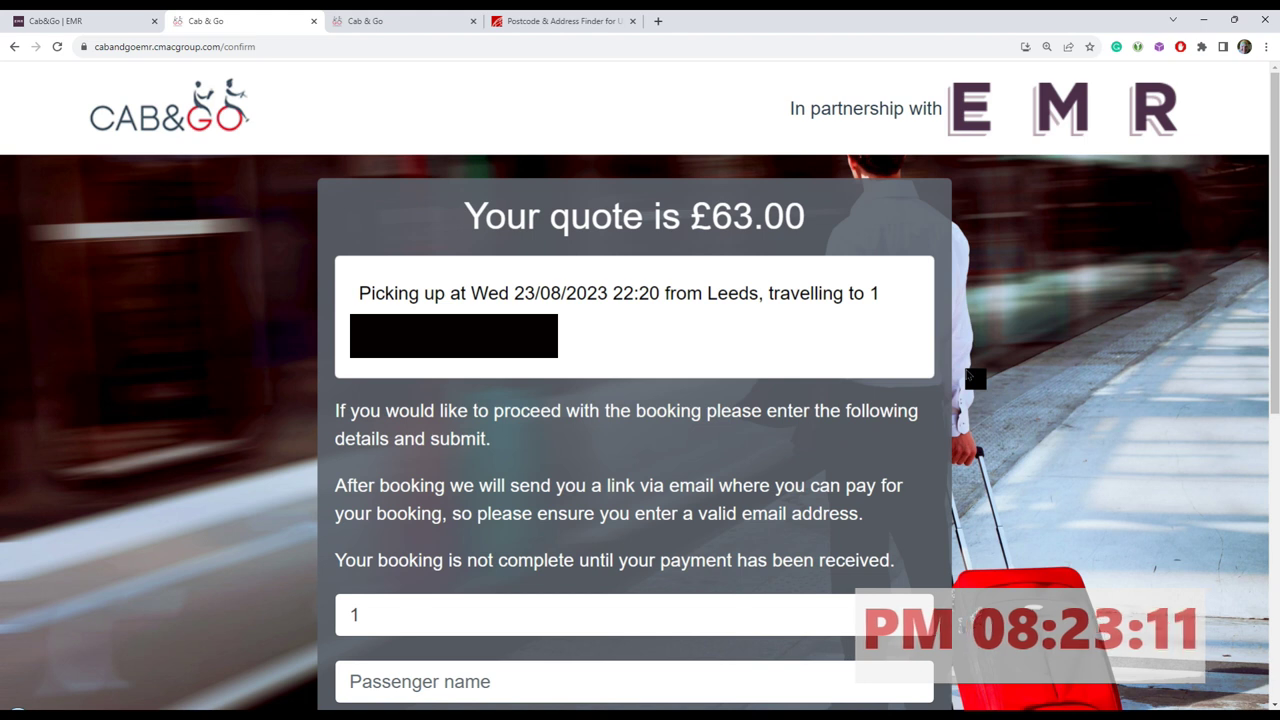
click(14, 46)
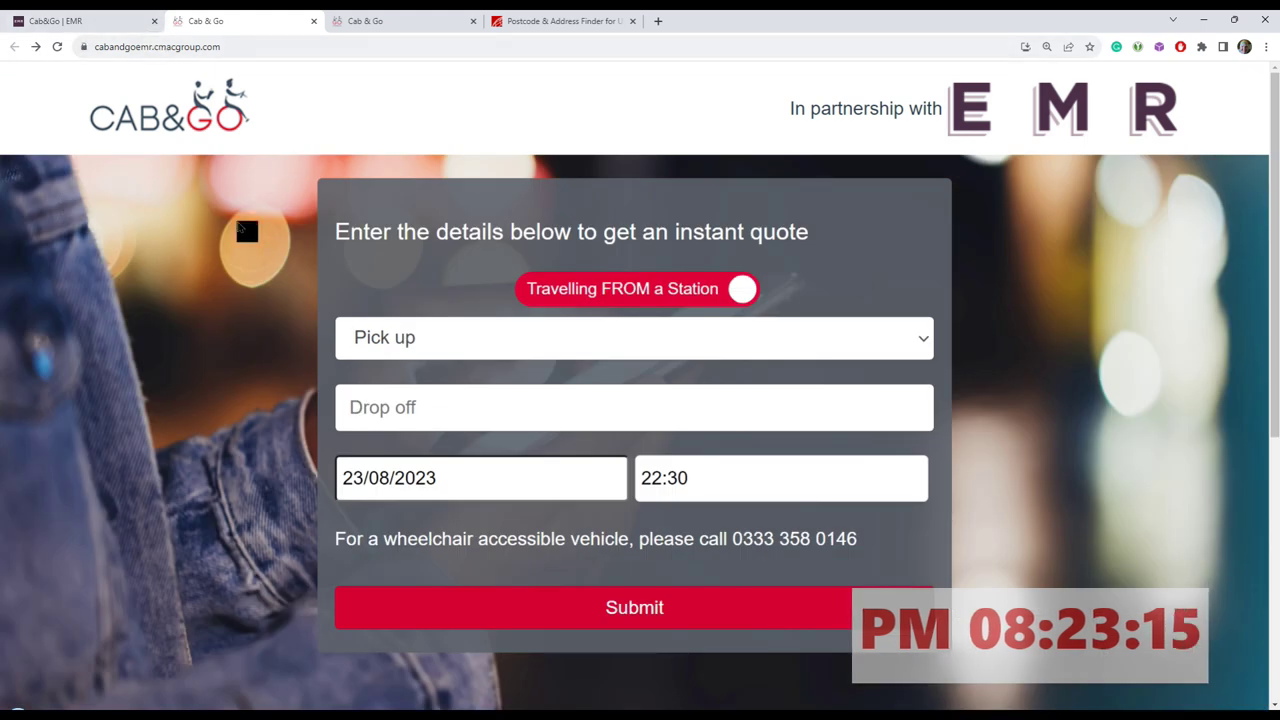